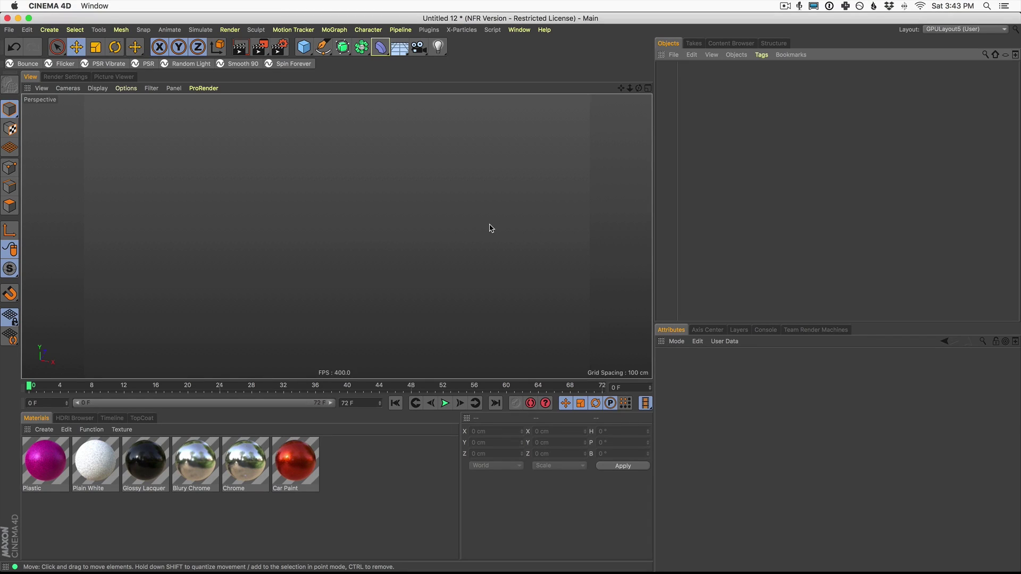
# Add a Plane and stretch its width to about 868 cm
pyautogui.click(303, 47)
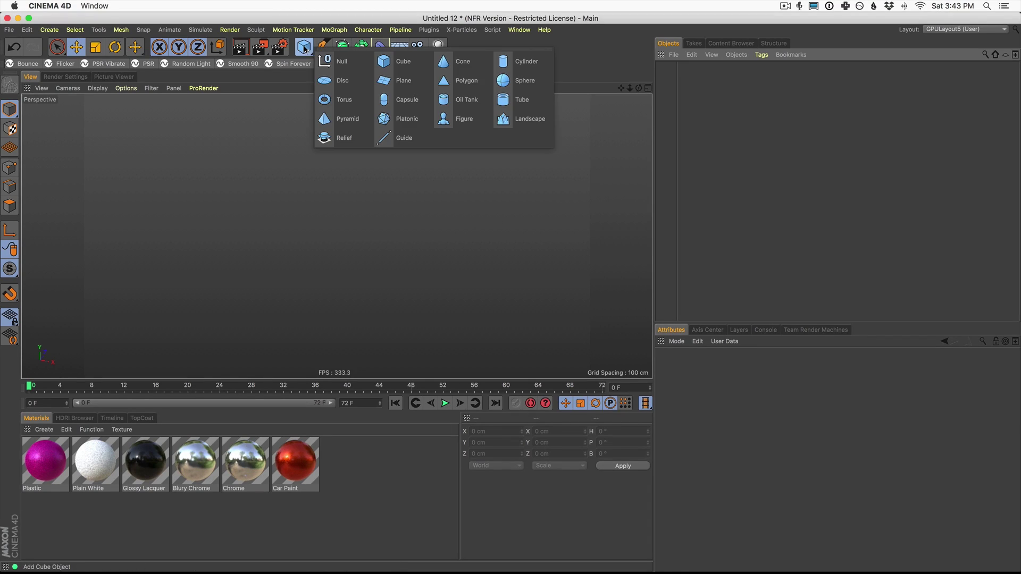
pyautogui.click(394, 85)
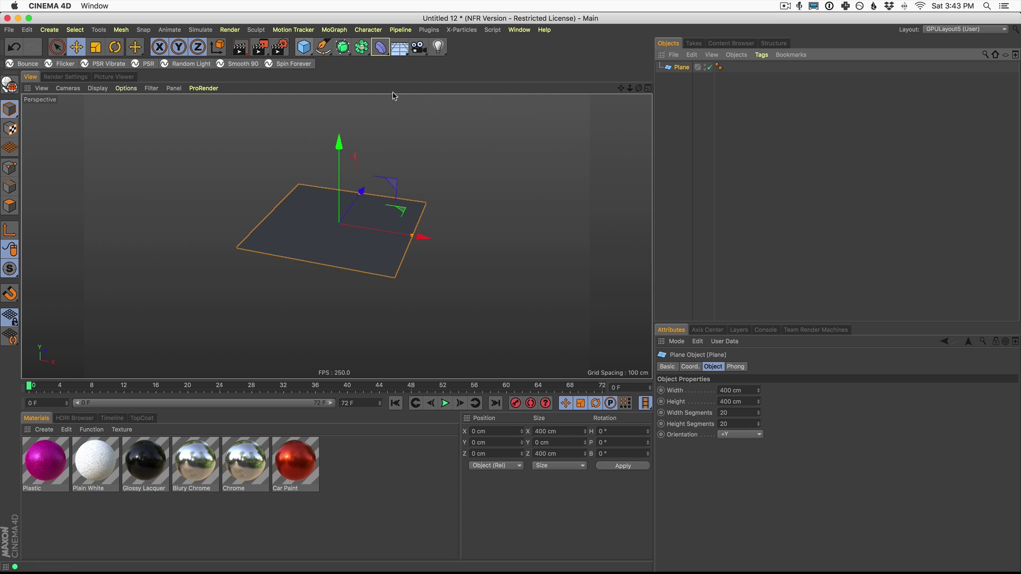
pyautogui.moveTo(414, 236); pyautogui.dragTo(499, 252)
pyautogui.keyDown('alt'); pyautogui.moveTo(360, 249); pyautogui.dragTo(363, 248); pyautogui.keyUp('alt')
pyautogui.moveTo(499, 255); pyautogui.dragTo(507, 259)
pyautogui.click(678, 73)
pyautogui.click(681, 68)
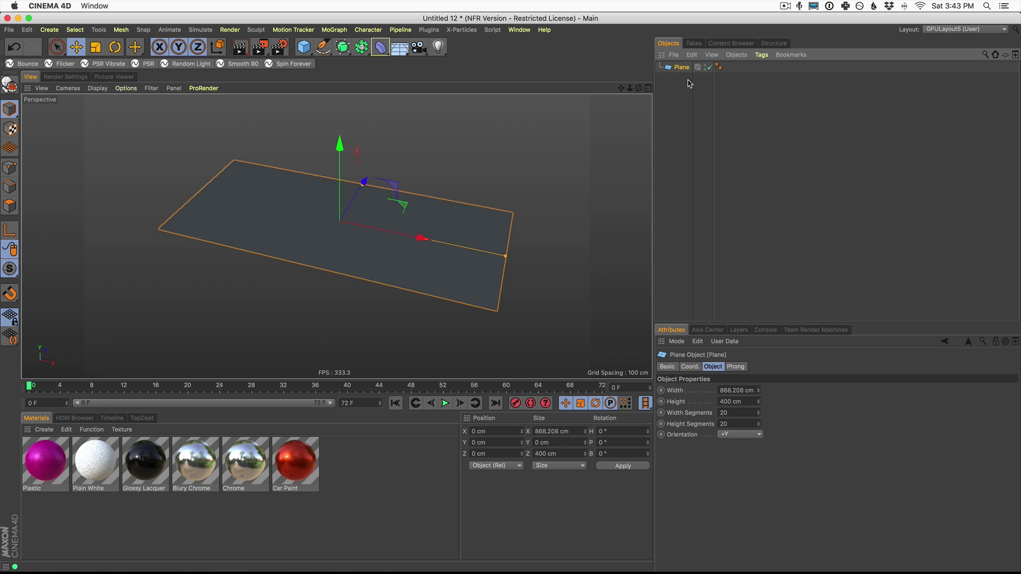
# Convert the plane with xpClothFX Create Cloth and test-play the simulation, then rewind
pyautogui.click(464, 31)
pyautogui.moveTo(477, 118)
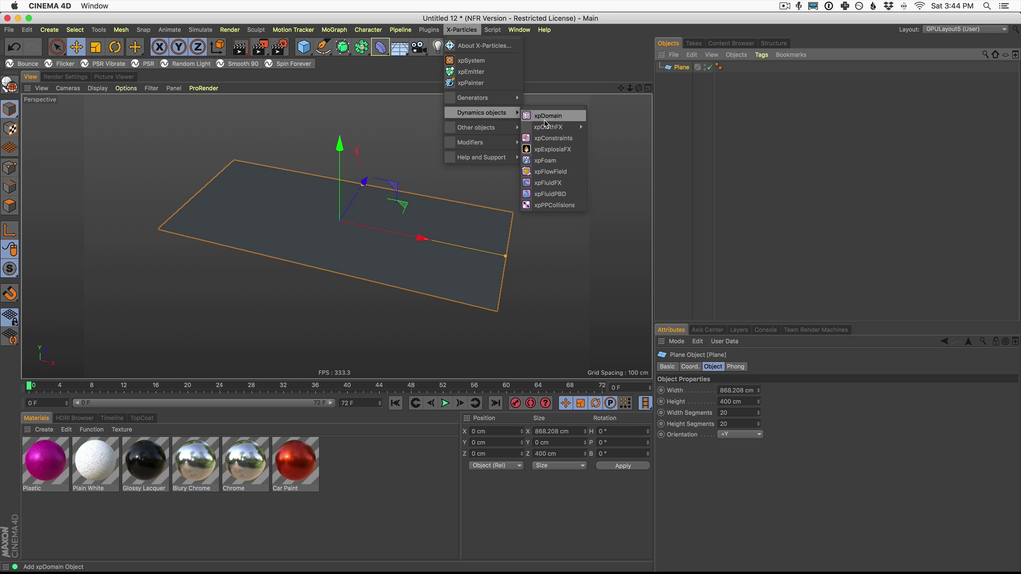
pyautogui.moveTo(549, 130)
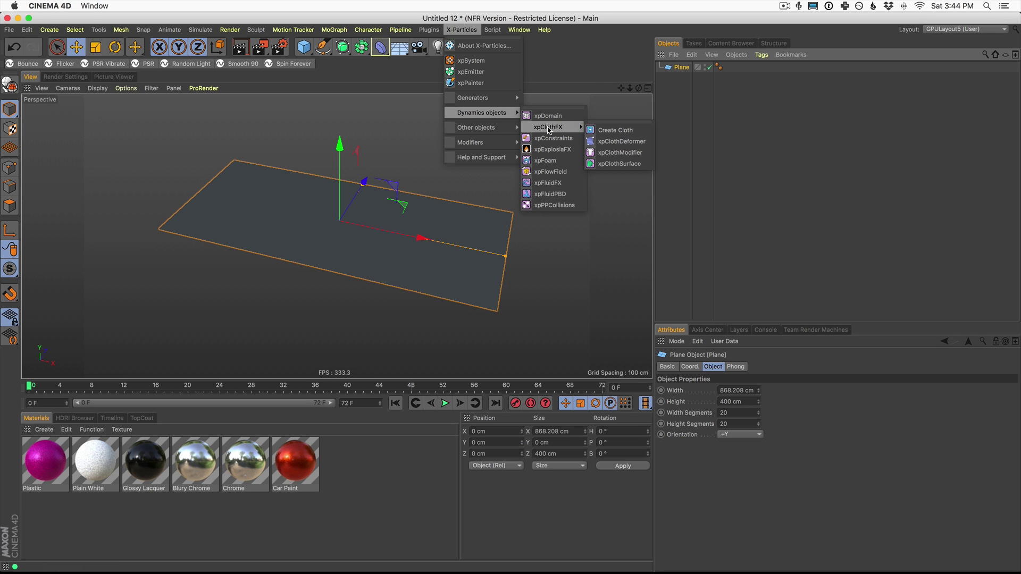
pyautogui.click(619, 133)
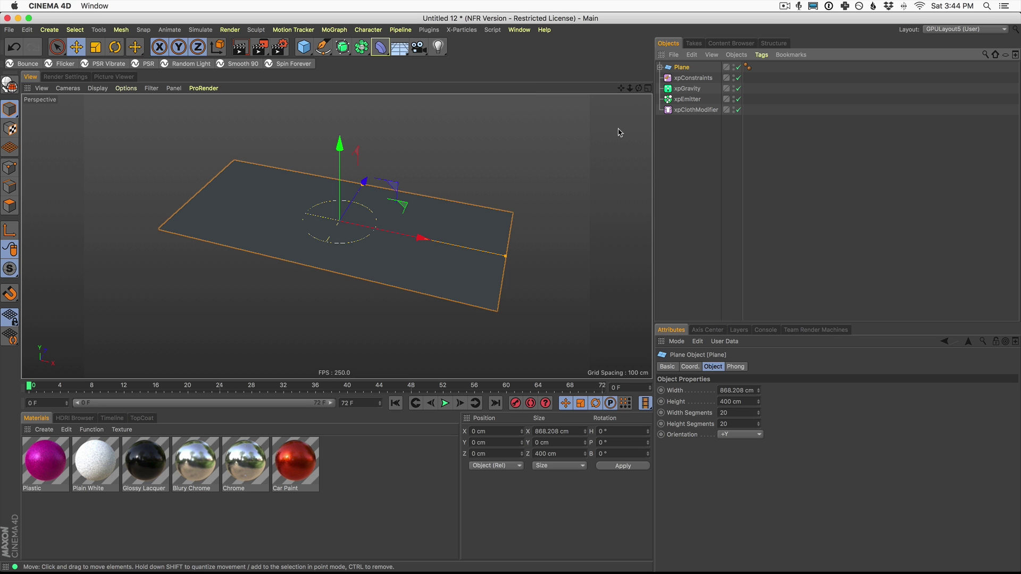
pyautogui.click(445, 403)
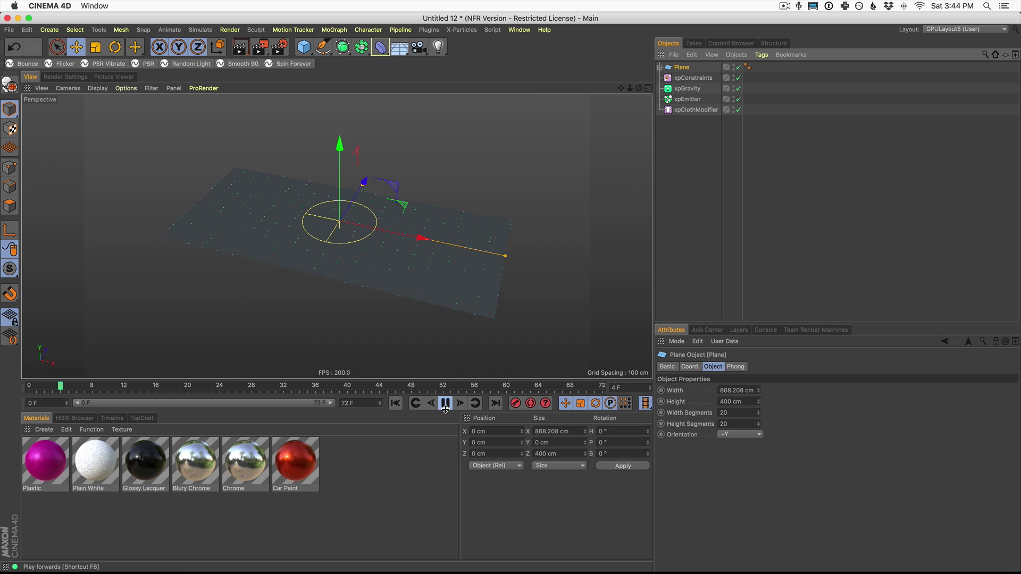
pyautogui.click(445, 404)
pyautogui.click(395, 403)
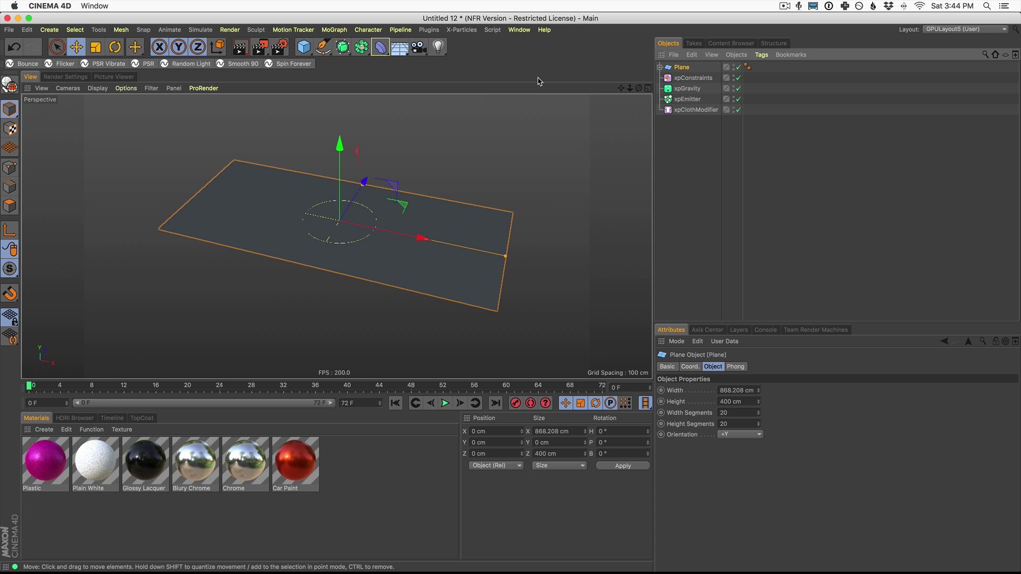
# Add a Sphere and move it down below the plane
pyautogui.click(302, 53)
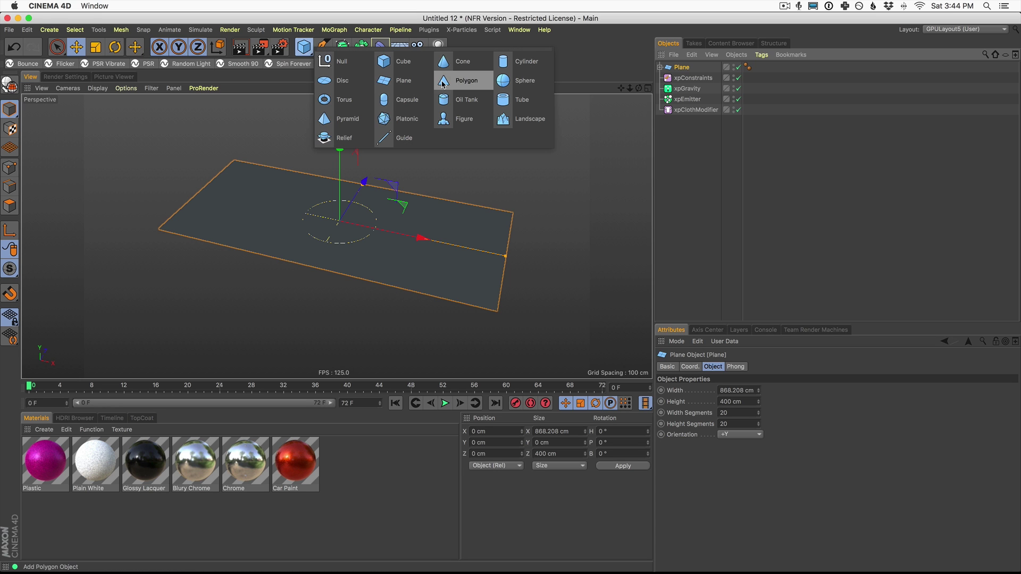
pyautogui.click(518, 77)
pyautogui.moveTo(339, 152); pyautogui.dragTo(332, 218)
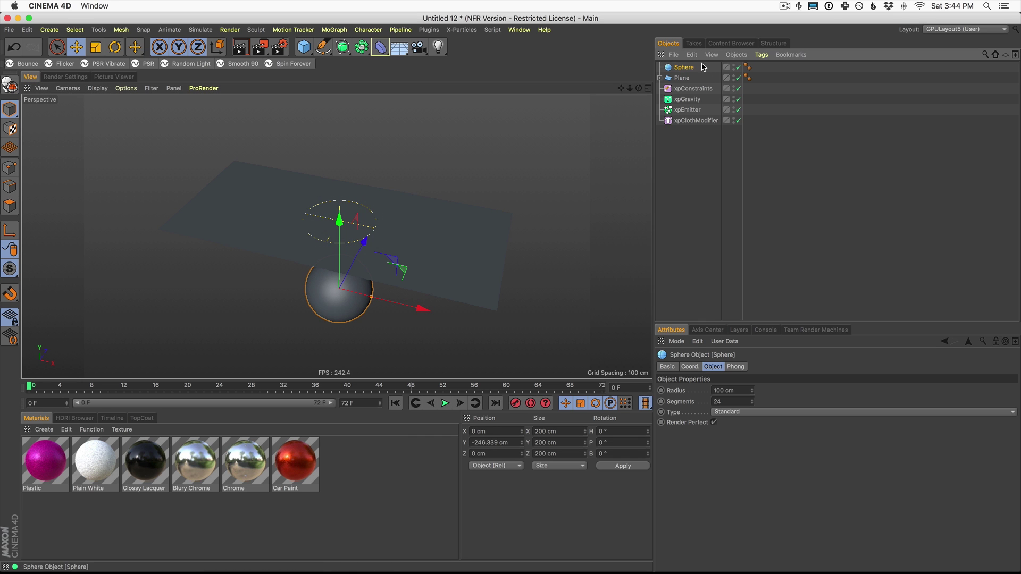
# Give the sphere an xpCollider tag, play to see the drape, and set friction to 25%
pyautogui.click(761, 56)
pyautogui.moveTo(773, 206)
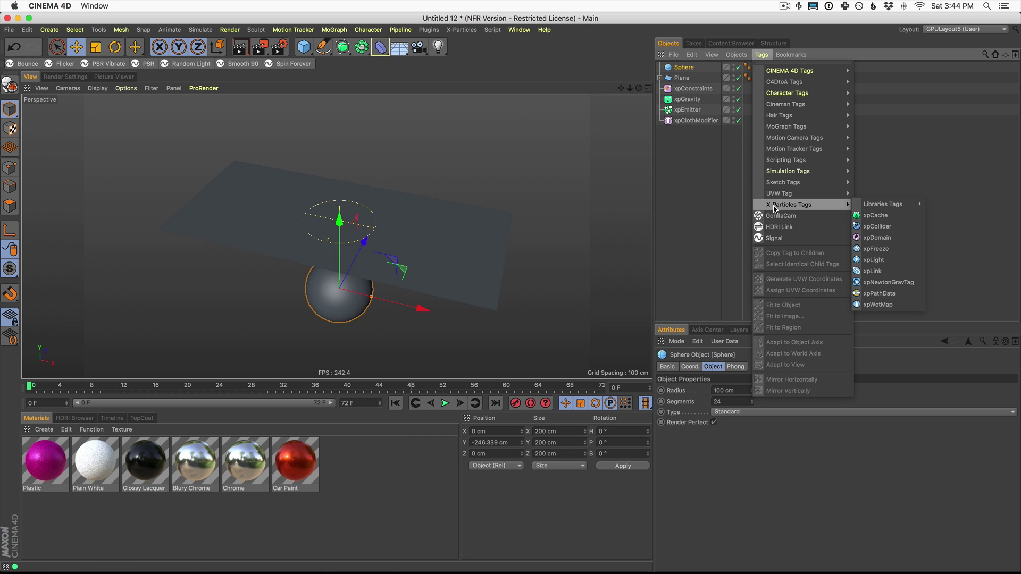
pyautogui.click(878, 227)
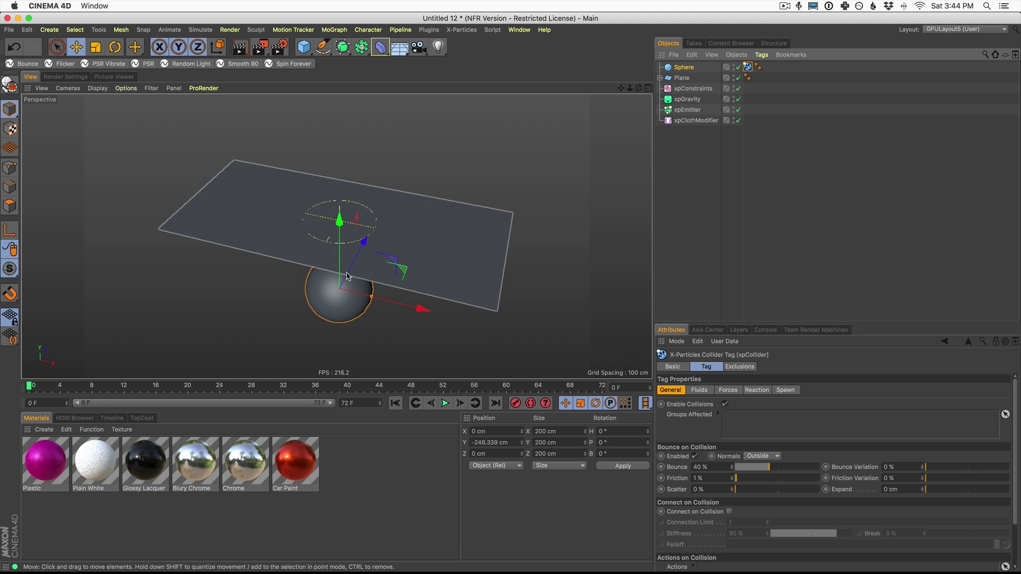
pyautogui.click(444, 403)
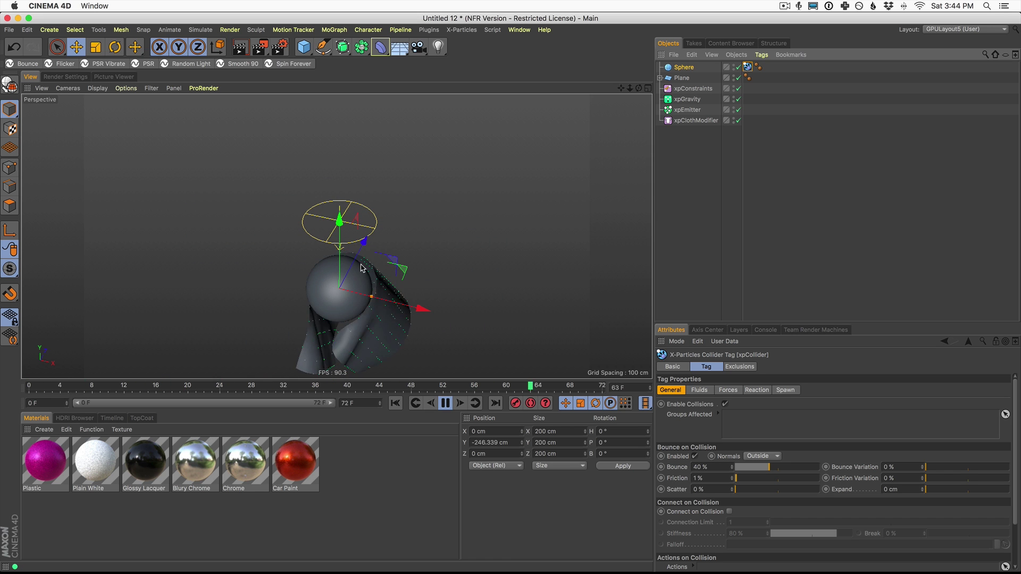
pyautogui.click(445, 403)
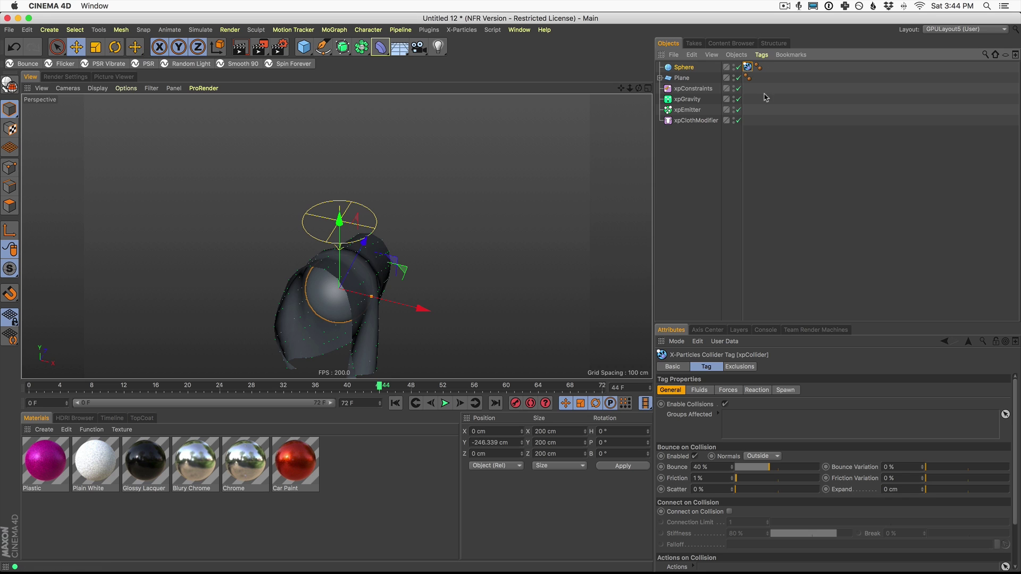
pyautogui.moveTo(750, 478); pyautogui.dragTo(756, 478)
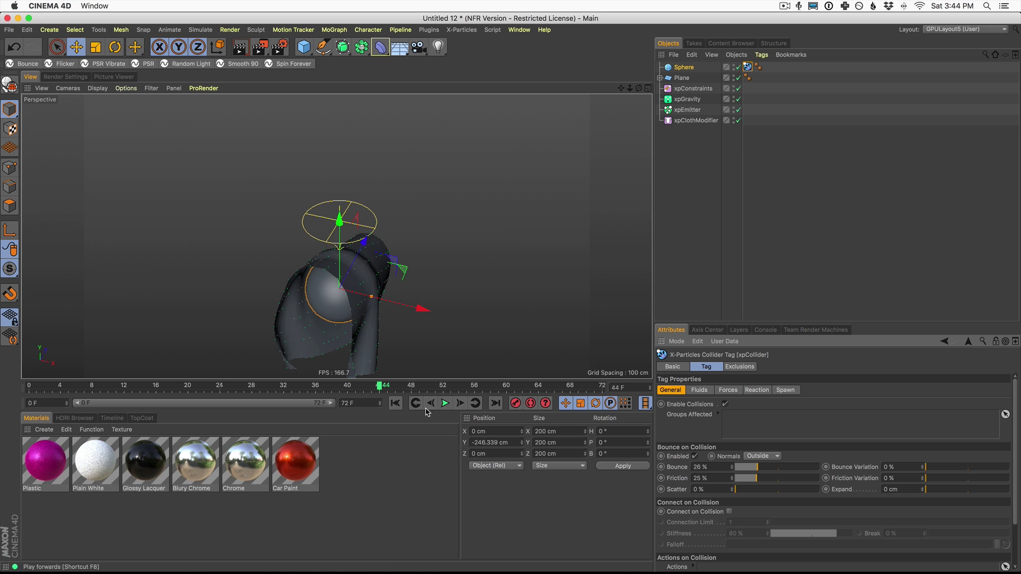
# Replay the cloth draping over the sphere with the new collider settings
pyautogui.click(445, 404)
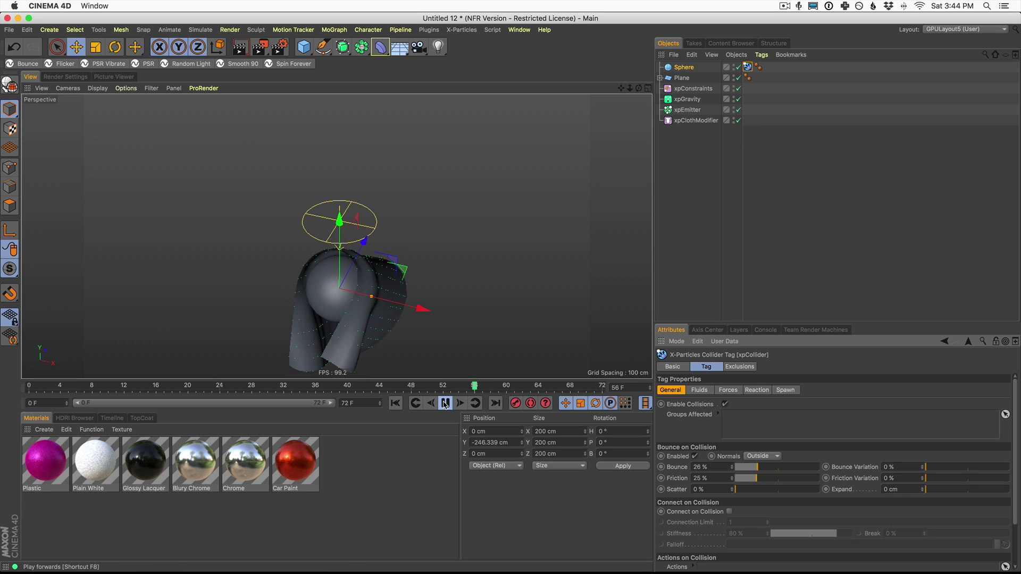
pyautogui.click(445, 404)
pyautogui.scroll(5, 390, 306)
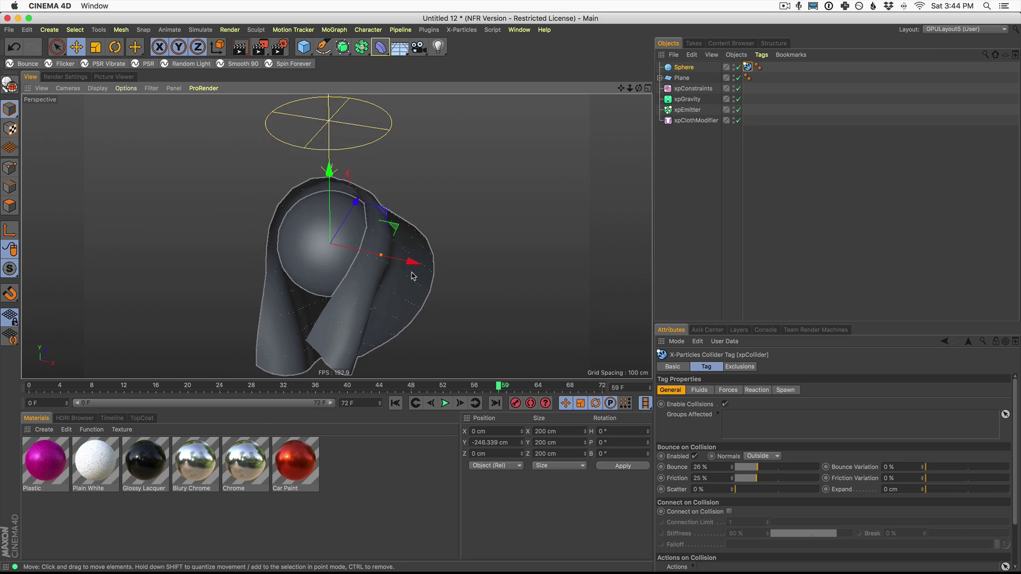
pyautogui.scroll(1, 413, 276)
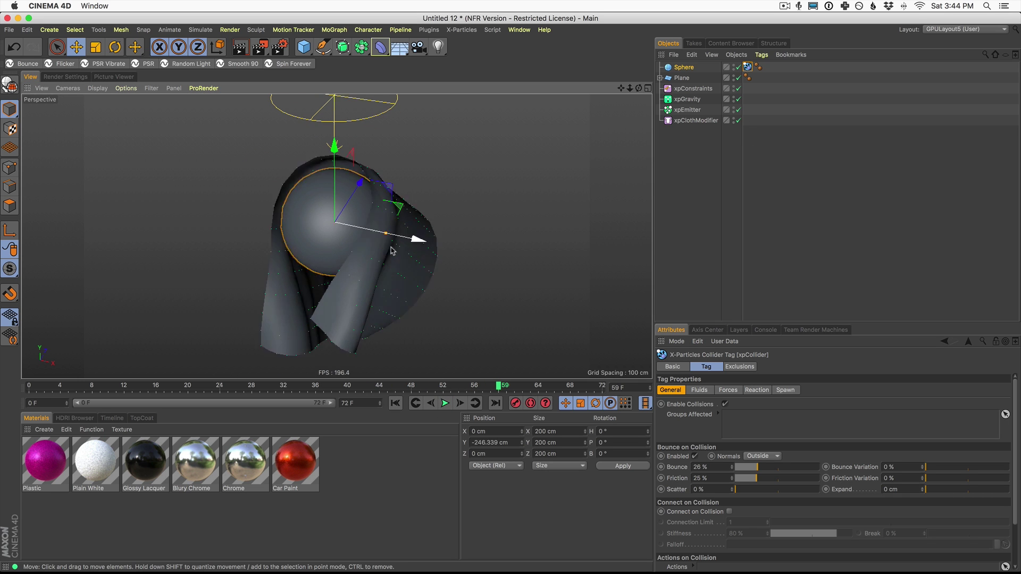
# Nest the Plane inside a new Subdivision Surface and replay the smoothed cloth
pyautogui.click(681, 78)
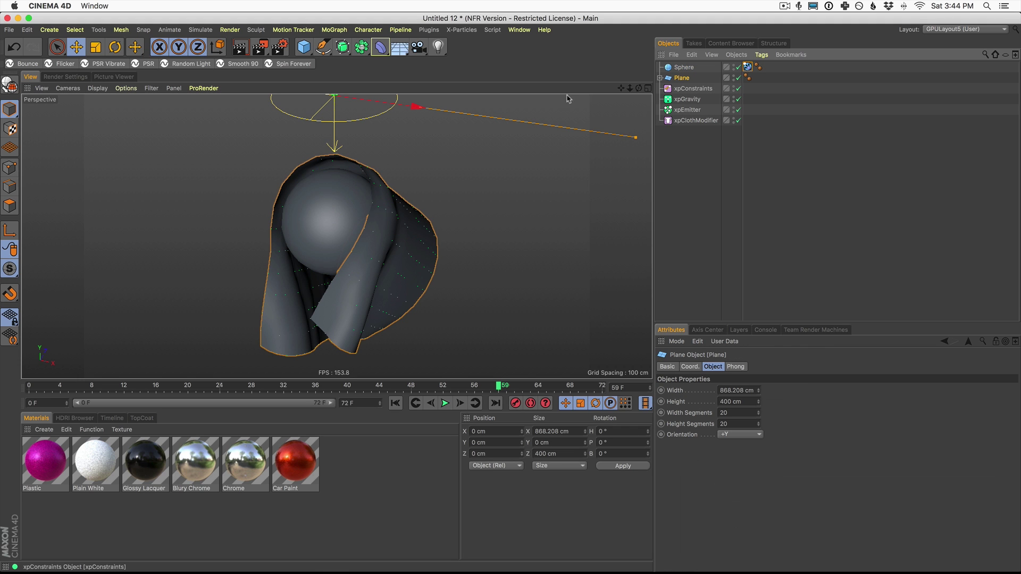
pyautogui.click(344, 49)
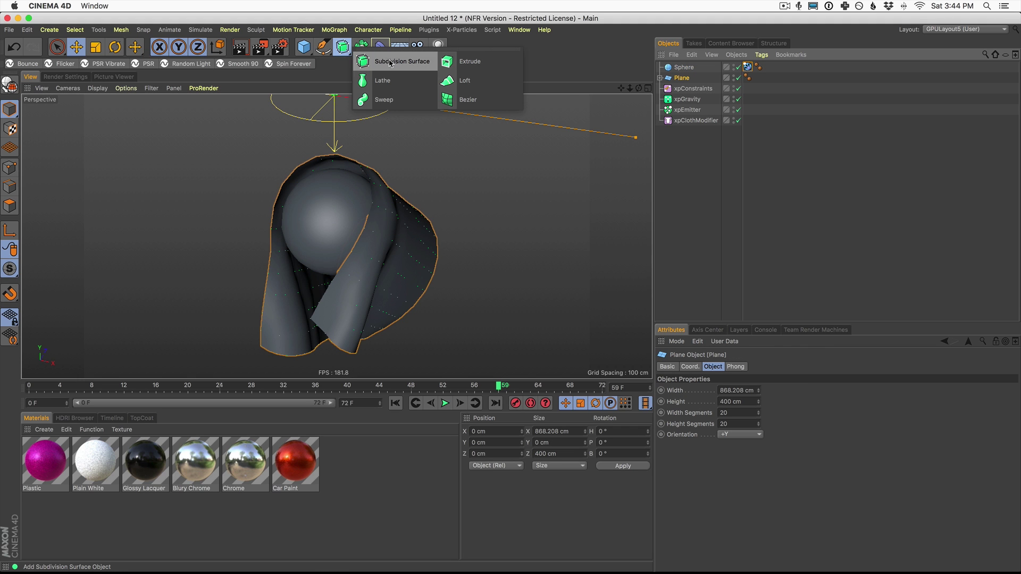
pyautogui.click(409, 62)
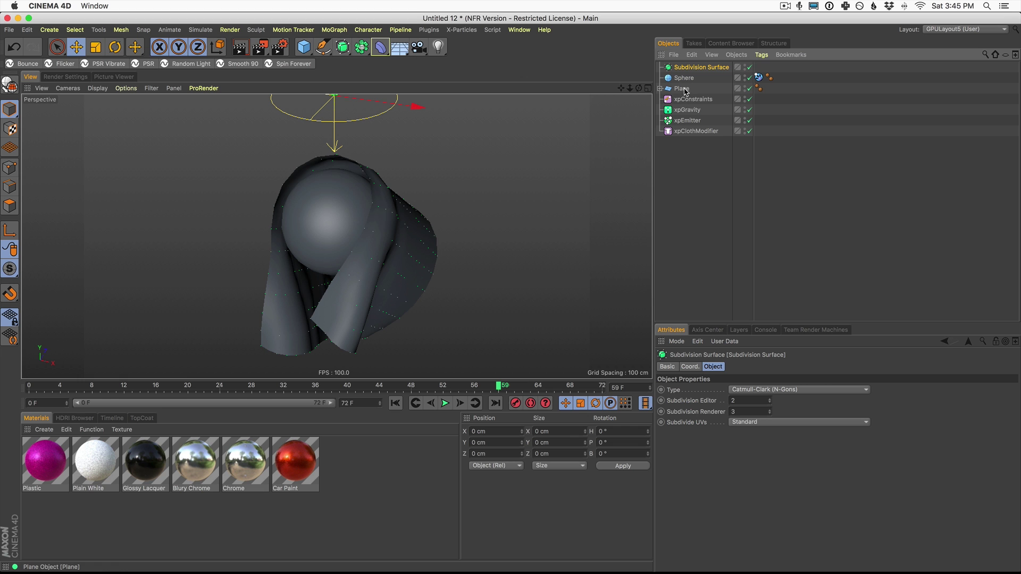
pyautogui.moveTo(689, 70); pyautogui.dragTo(691, 68)
pyautogui.keyDown('alt'); pyautogui.moveTo(372, 255); pyautogui.dragTo(216, 264); pyautogui.keyUp('alt')
pyautogui.click(444, 403)
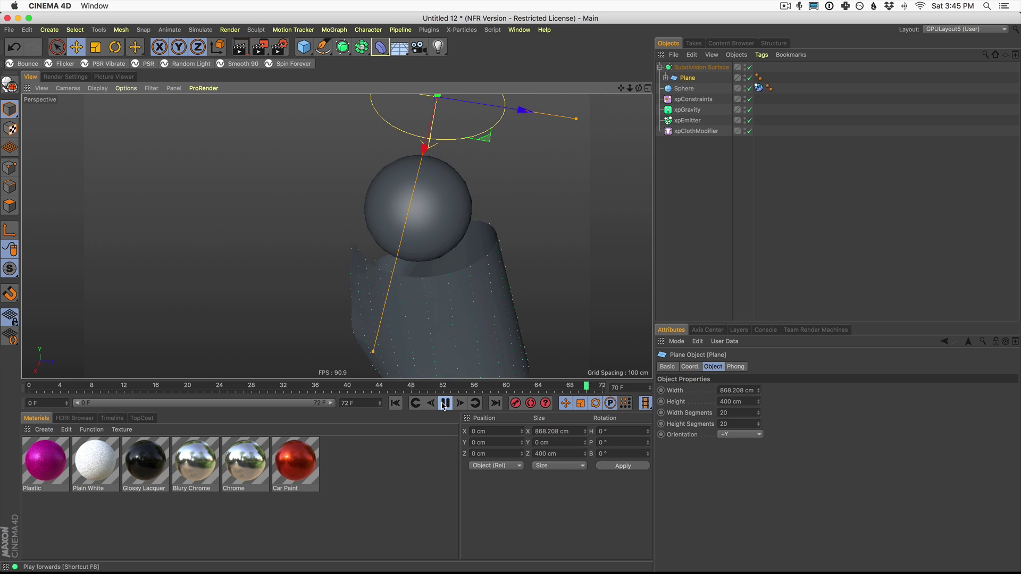
# Apply the magenta Plastic material to the plane and play the cloth over the sphere
pyautogui.moveTo(52, 468); pyautogui.dragTo(141, 430)
pyautogui.moveTo(327, 381); pyautogui.dragTo(452, 334)
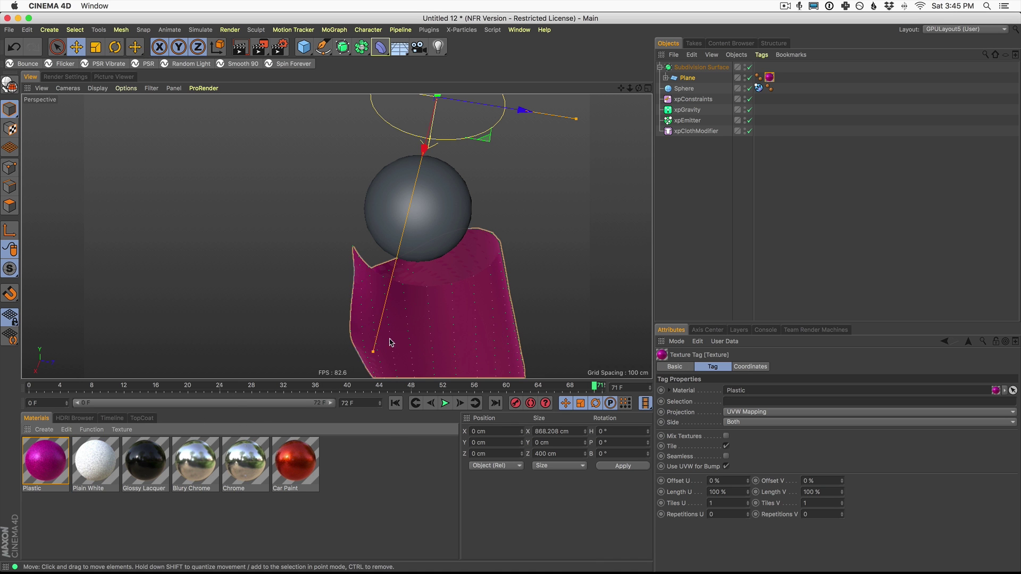
pyautogui.click(395, 402)
pyautogui.keyDown('alt'); pyautogui.moveTo(388, 230); pyautogui.dragTo(518, 219); pyautogui.keyUp('alt')
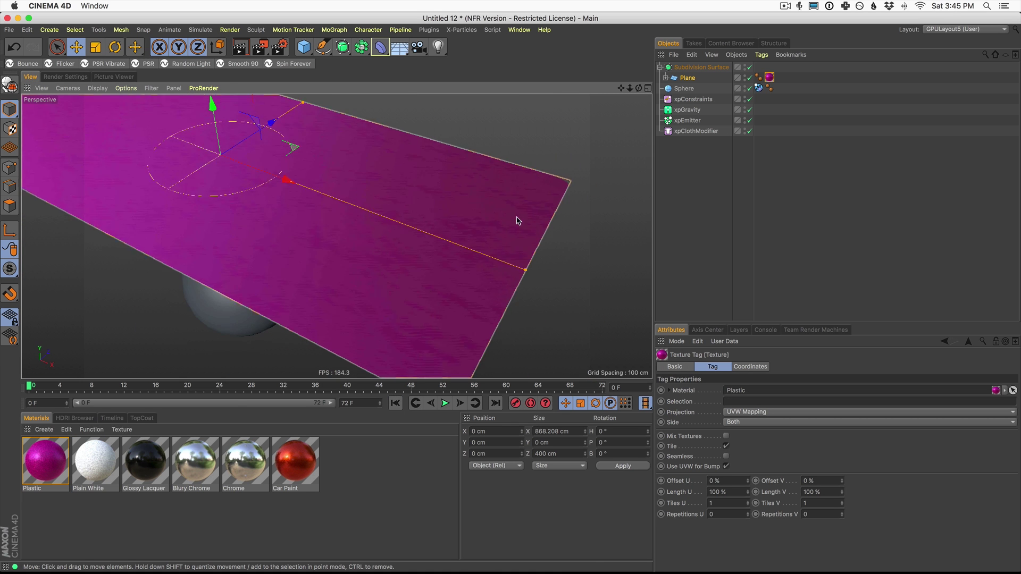
pyautogui.scroll(-5, 311, 154)
pyautogui.keyDown('alt'); pyautogui.moveTo(319, 202); pyautogui.dragTo(357, 215); pyautogui.keyUp('alt')
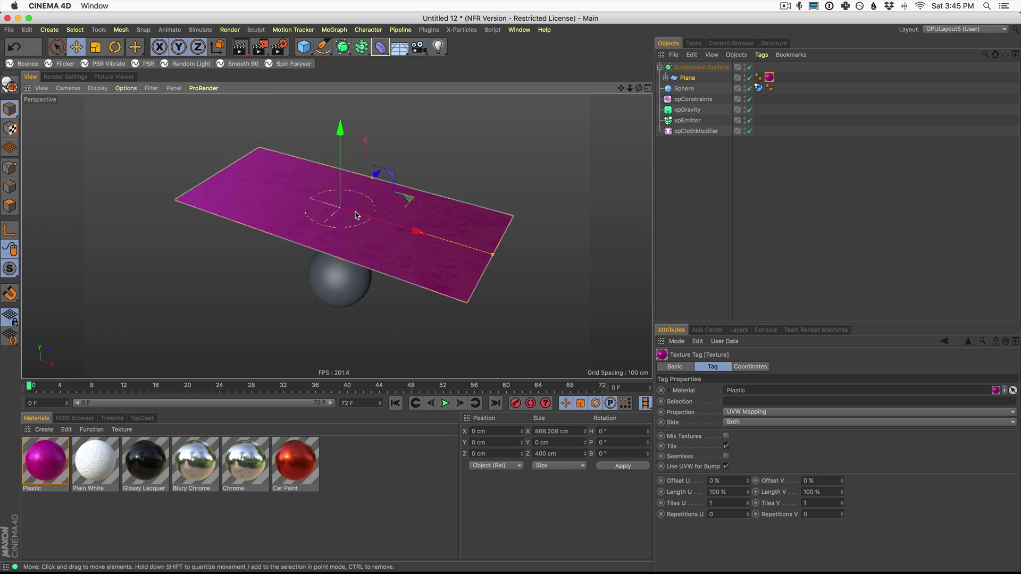
pyautogui.click(445, 403)
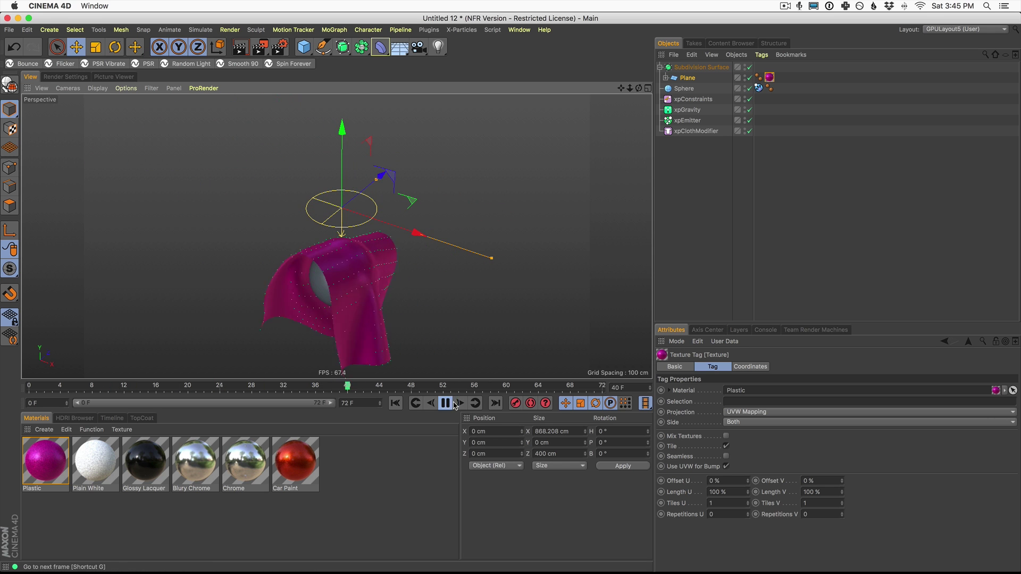
pyautogui.press('F8')
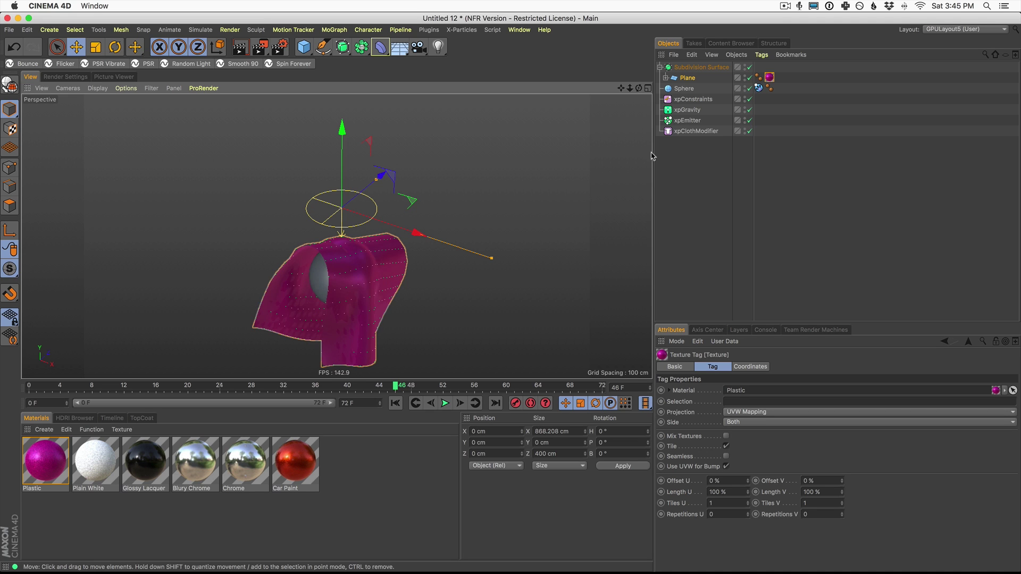
# Disable the xpEmitter and replay until the cloth drapes, then clear the selection
pyautogui.click(747, 121)
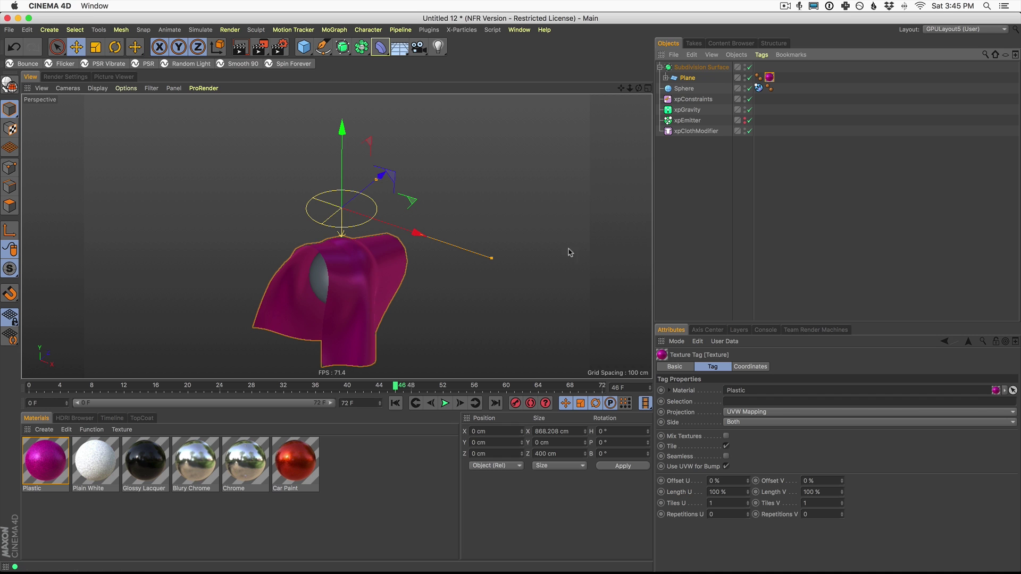
pyautogui.click(446, 402)
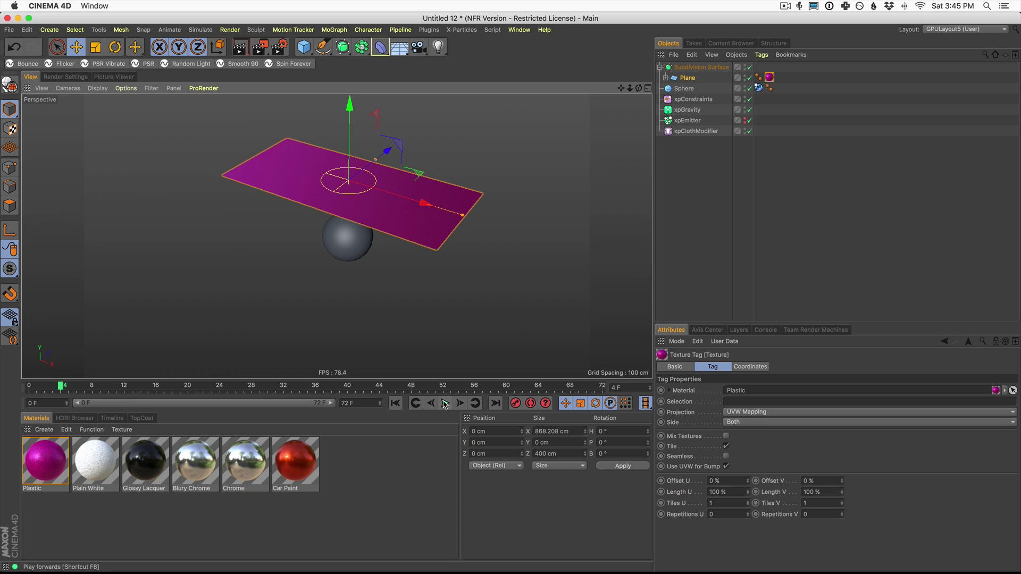
pyautogui.click(444, 403)
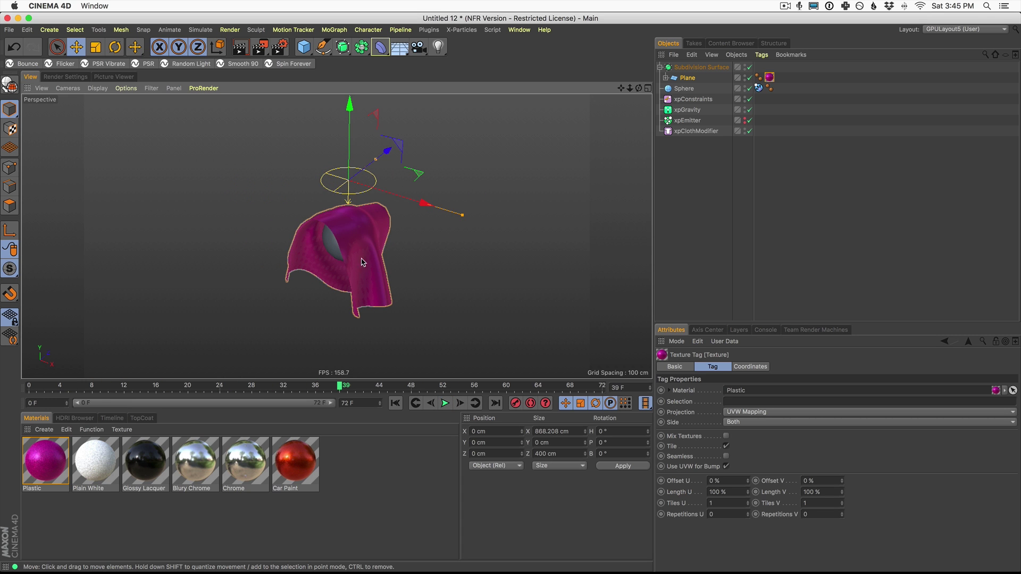
pyautogui.click(694, 199)
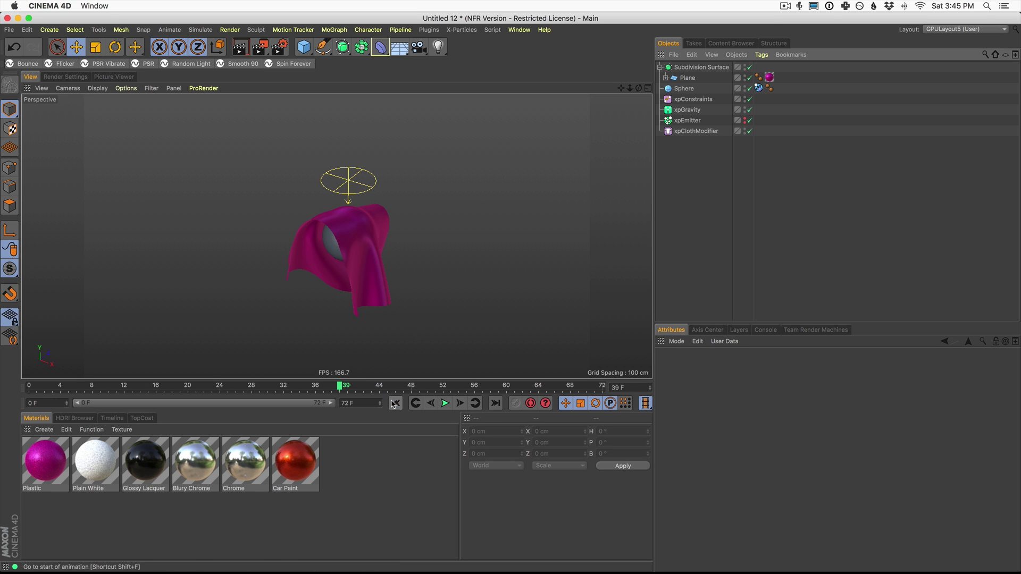
# From the start frame, switch off the Sphere and play the cloth without it
pyautogui.hotkey('shift', 'f')
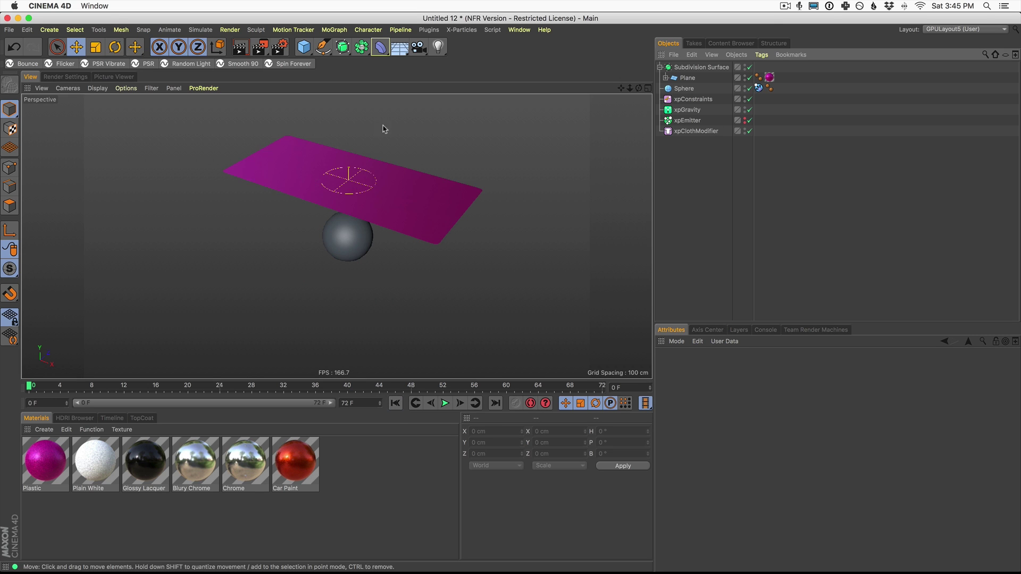
pyautogui.click(749, 88)
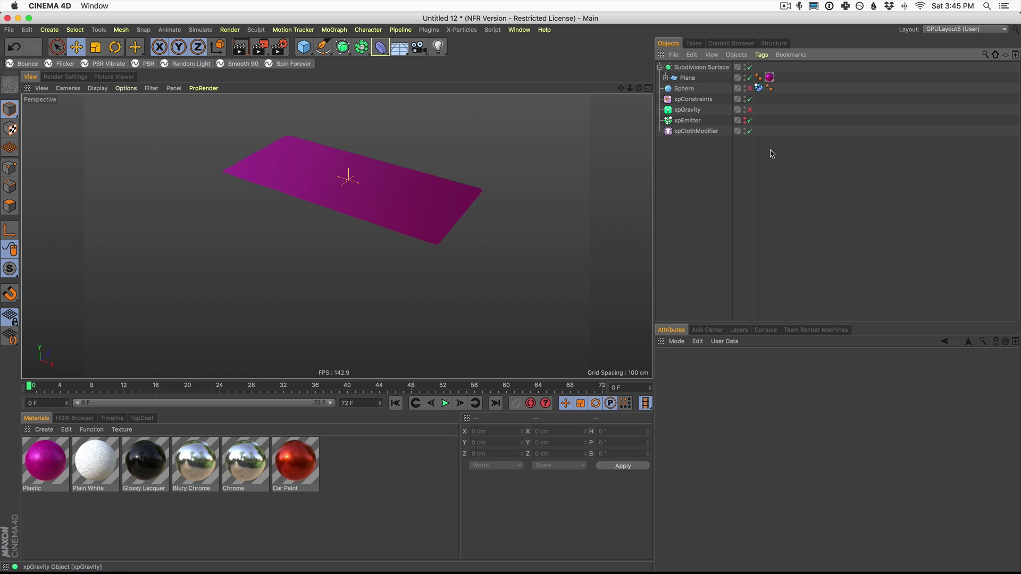
pyautogui.click(445, 403)
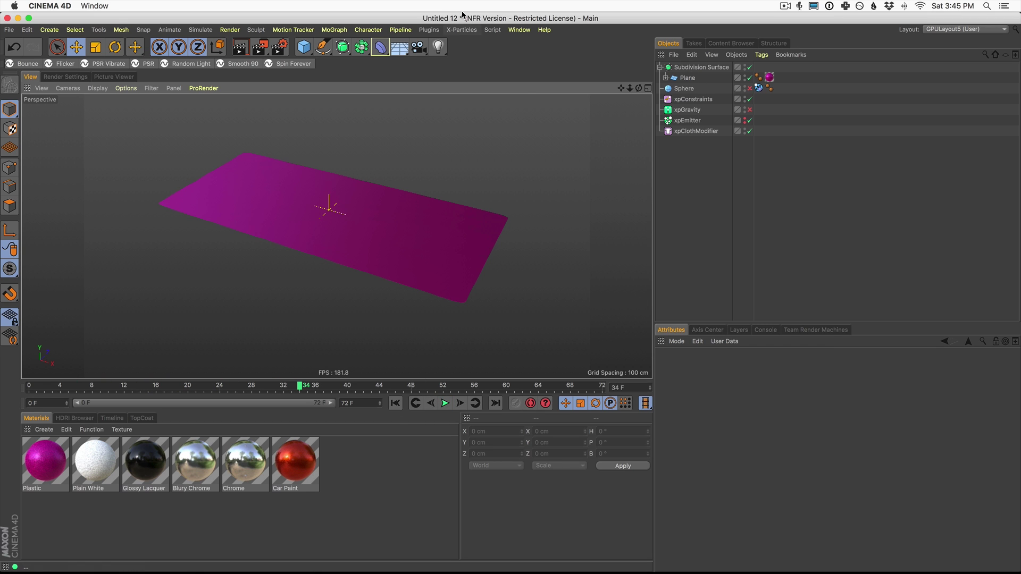
# Add an xpTurbulence modifier from X-Particles Modifiers > Motion
pyautogui.click(461, 29)
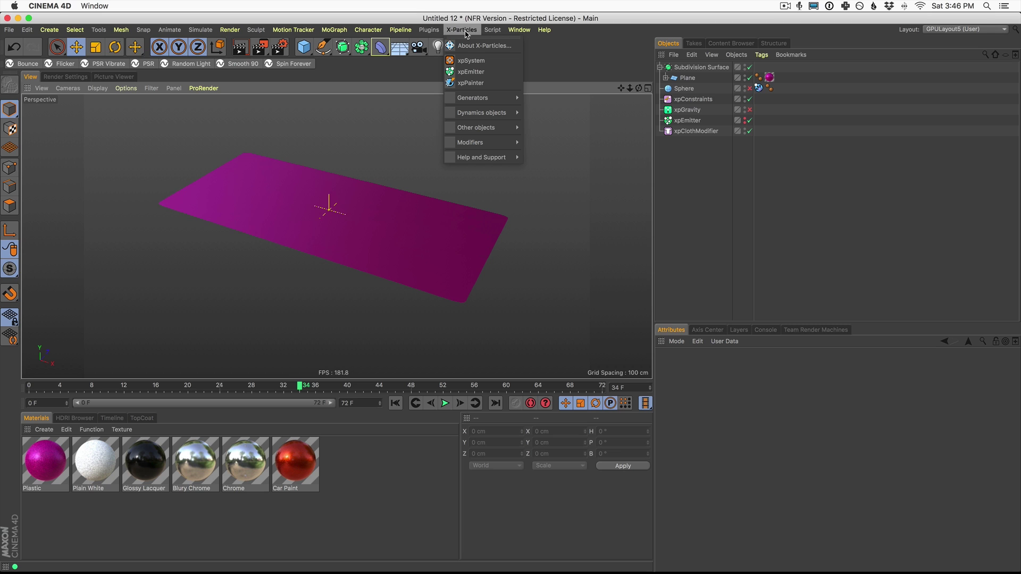
pyautogui.moveTo(476, 113)
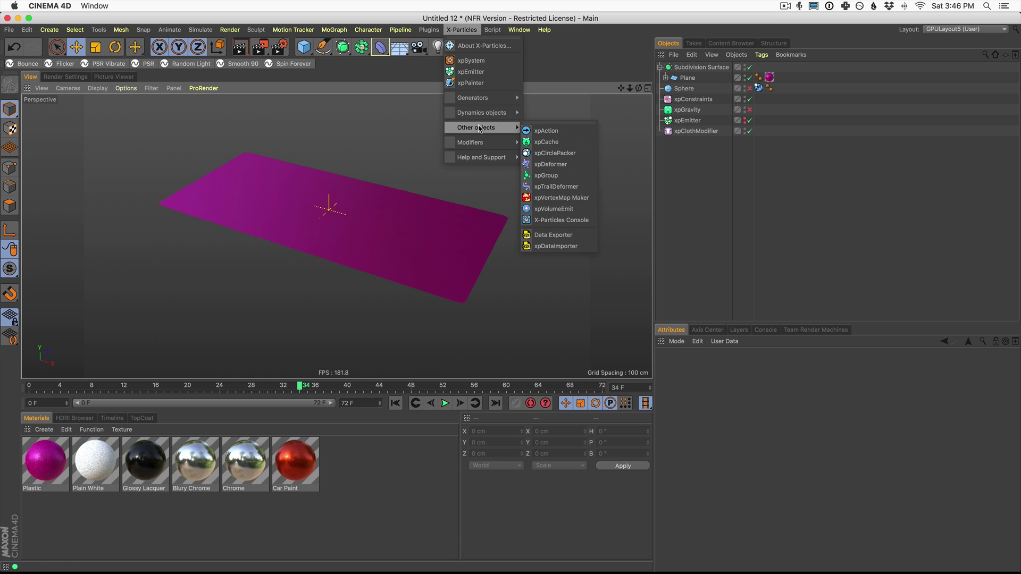
pyautogui.moveTo(481, 143)
pyautogui.moveTo(547, 160)
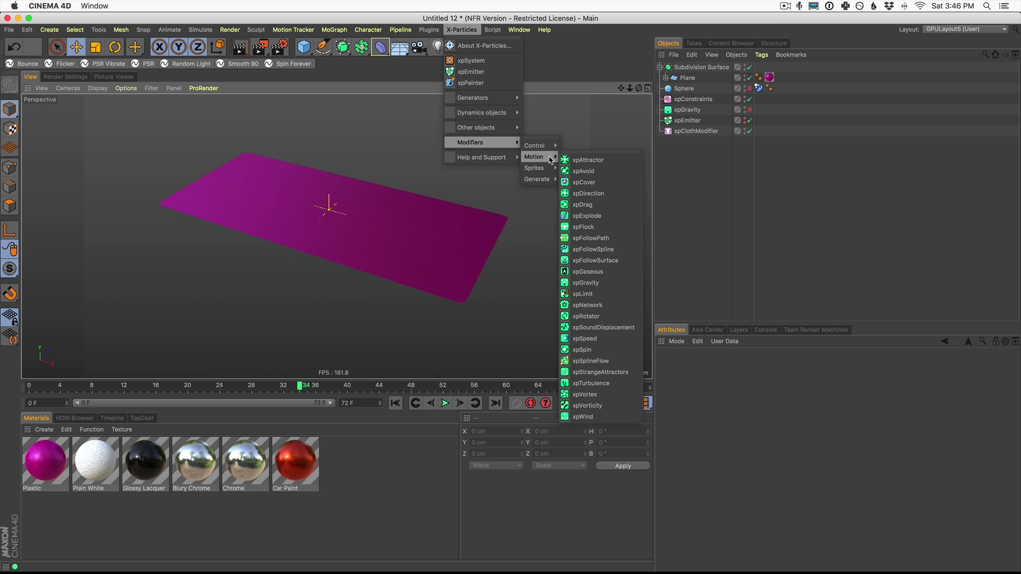
pyautogui.click(591, 383)
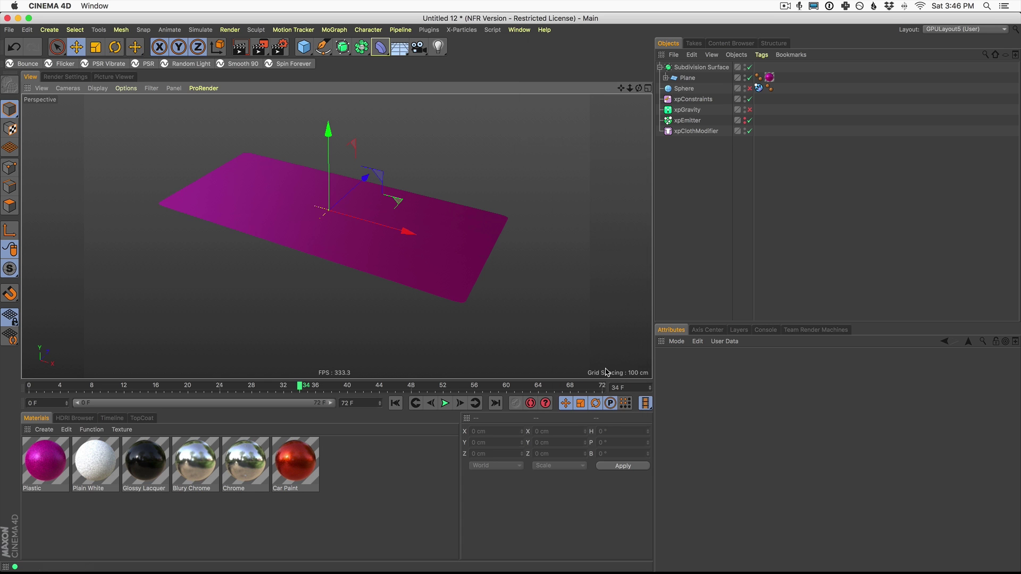
# Raise xpTurbulence Strength from 5 to 63 during playback, then stop
pyautogui.click(447, 400)
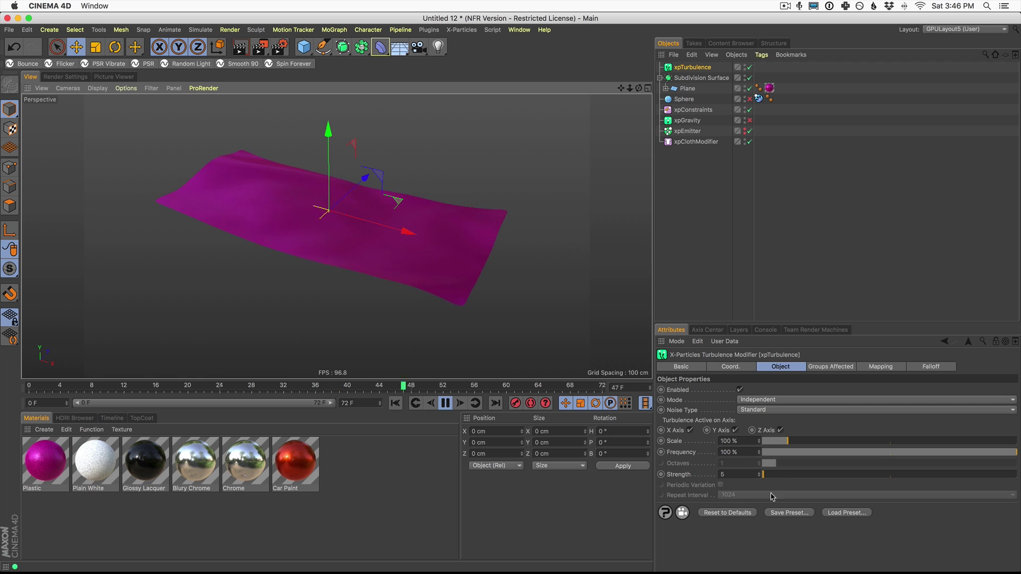
pyautogui.moveTo(763, 474); pyautogui.dragTo(777, 473)
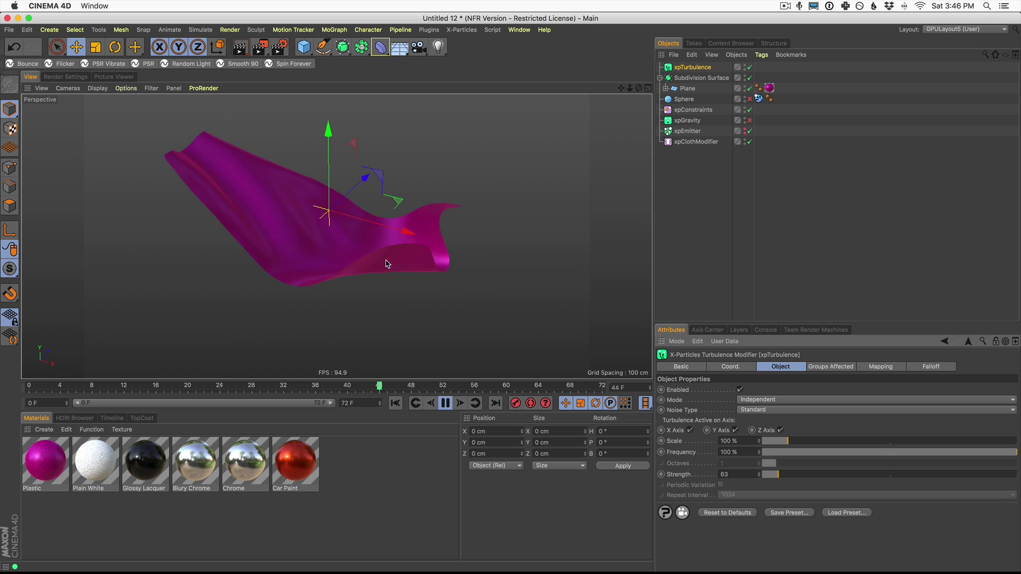
pyautogui.press('F8')
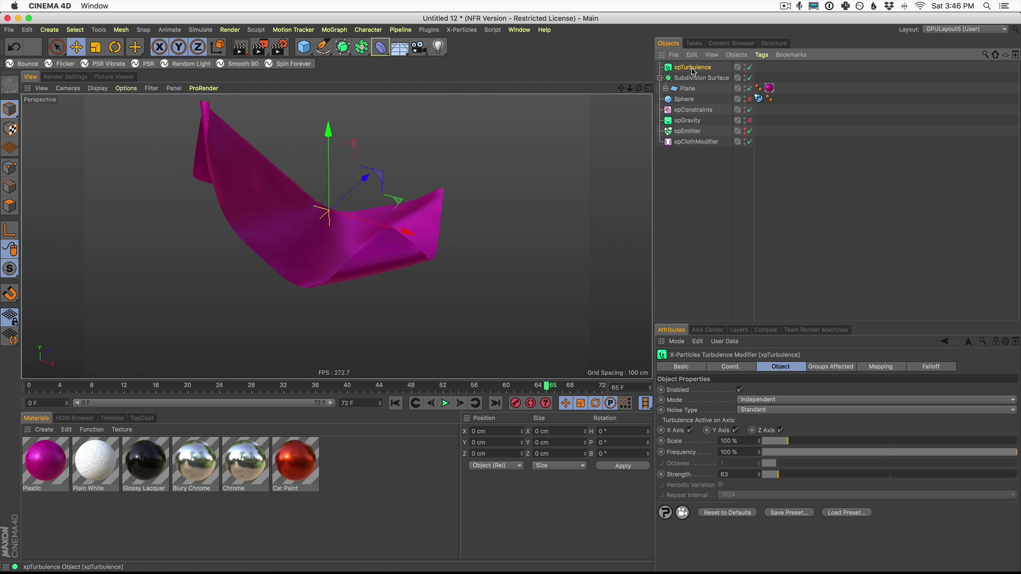
# Duplicate the turbulence as xpTurbulence.1 with Scale 240% and replay both
pyautogui.press('super+v')
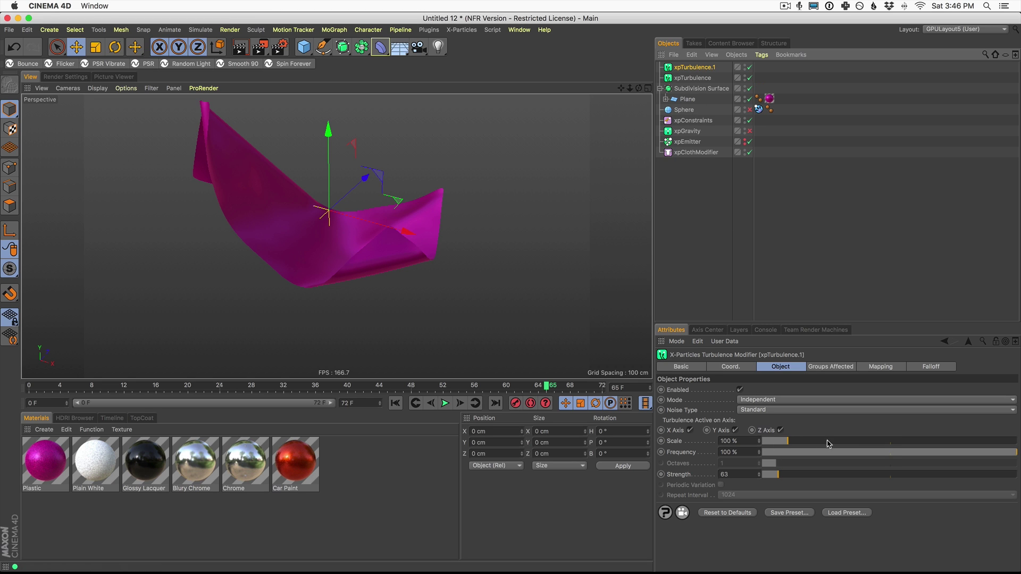
pyautogui.moveTo(831, 443); pyautogui.dragTo(770, 440)
pyautogui.press('Down')
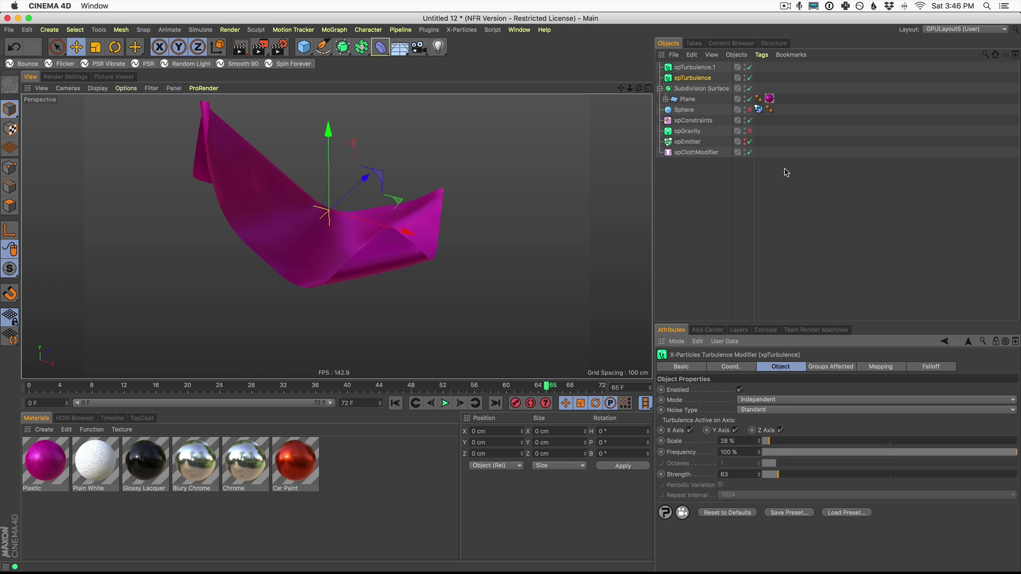
pyautogui.press('Up')
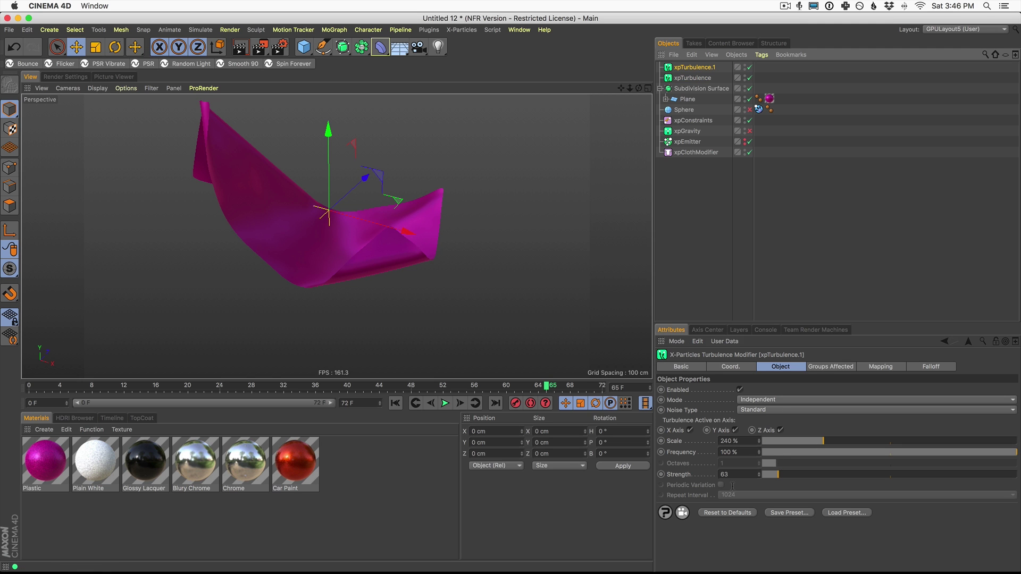
pyautogui.click(445, 403)
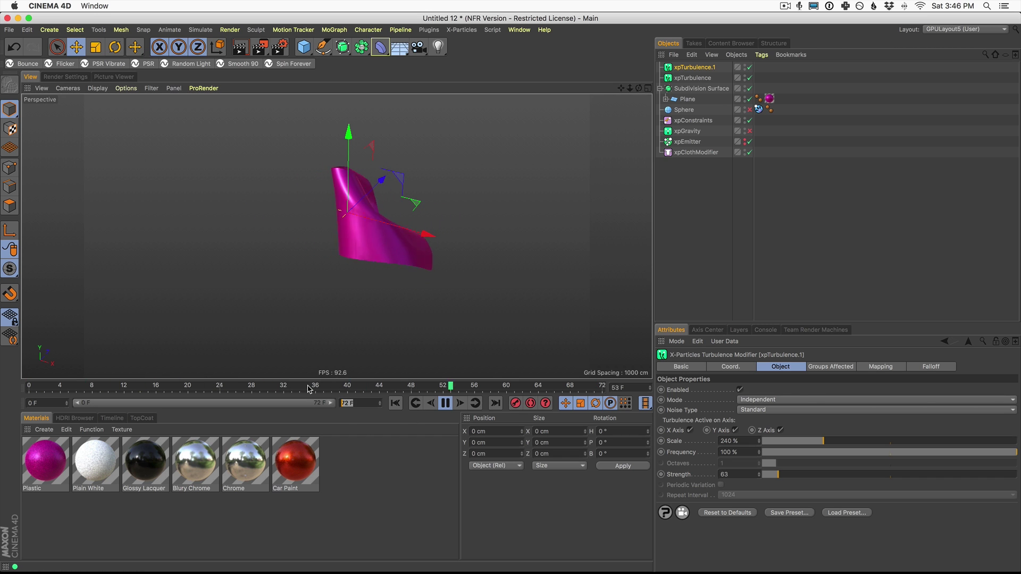
# Set the animation end frame and preview range to 200 frames
pyautogui.write('200')
pyautogui.press('Return')
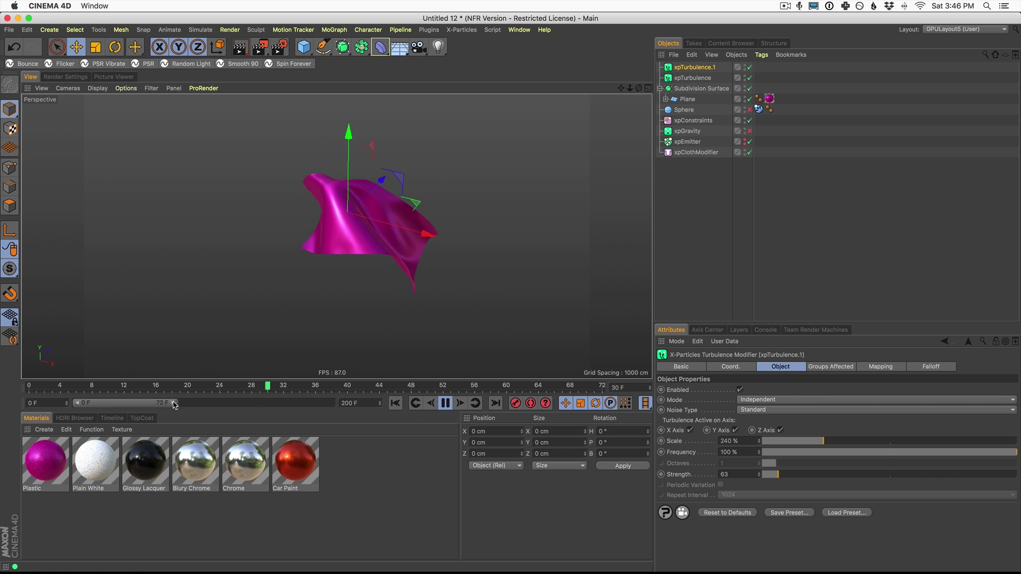
pyautogui.moveTo(175, 405); pyautogui.dragTo(332, 404)
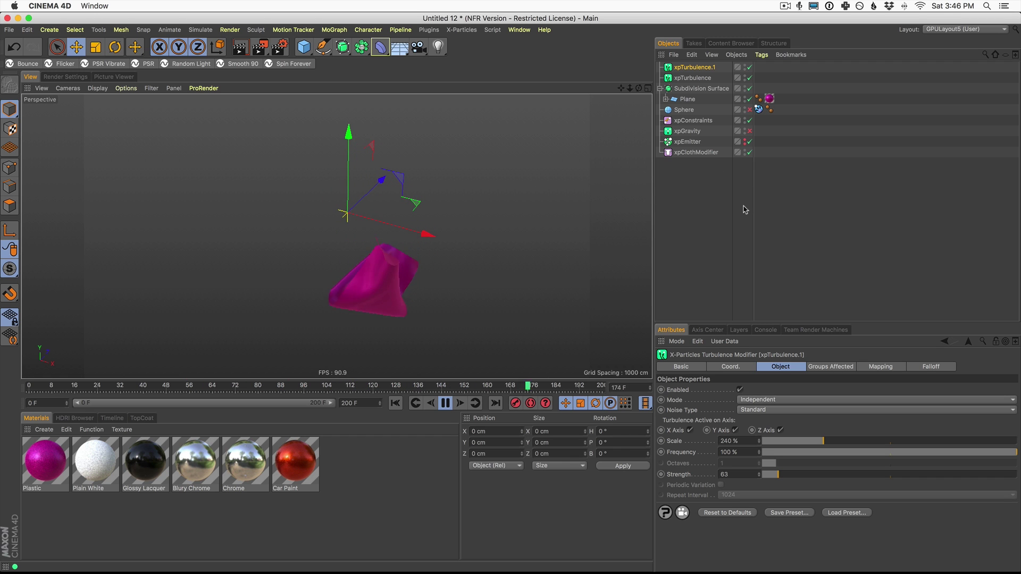
# Stop playback, rewind to frame 0, and show the Window menu's open documents
pyautogui.click(445, 403)
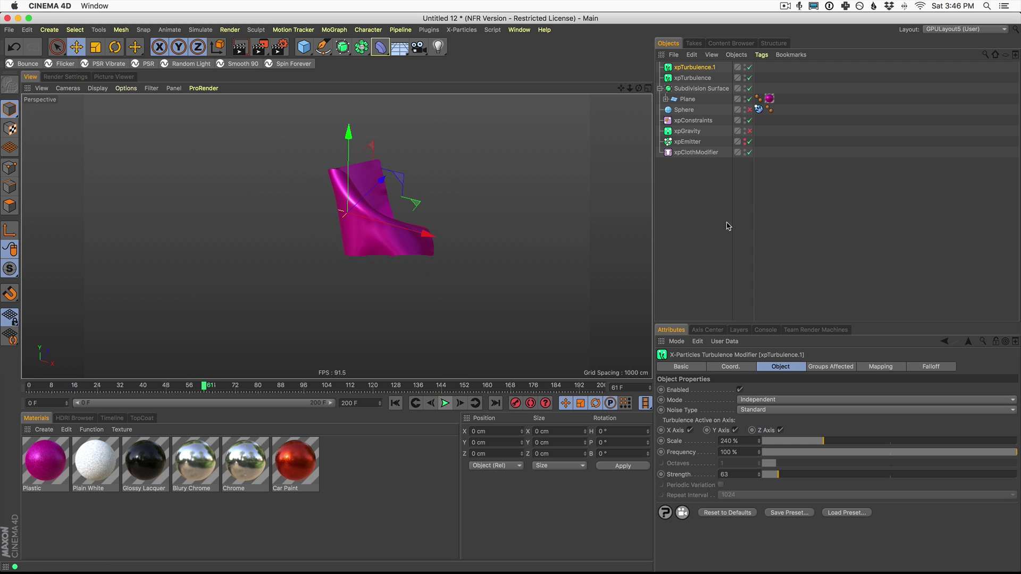
pyautogui.click(688, 100)
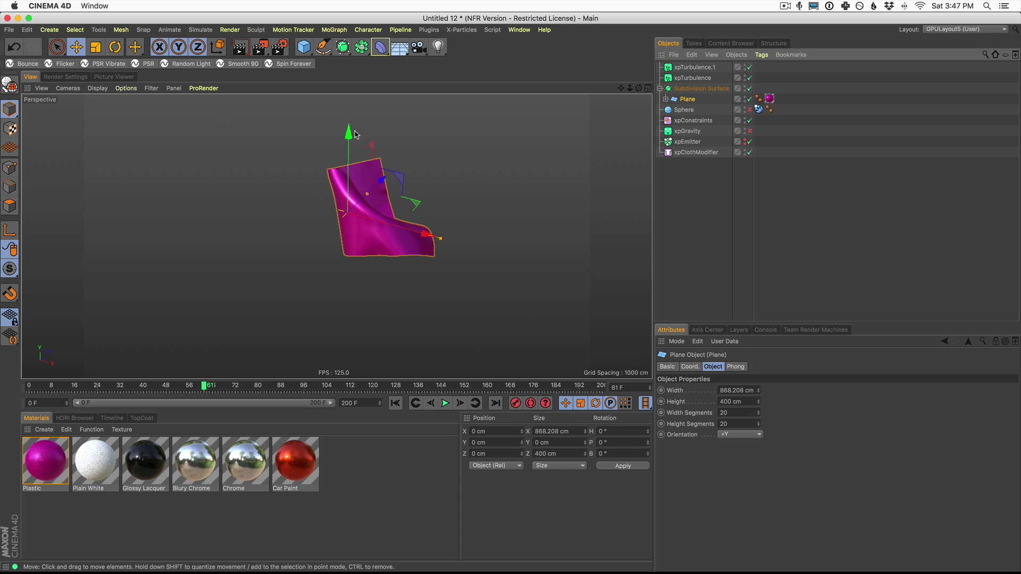
pyautogui.click(395, 403)
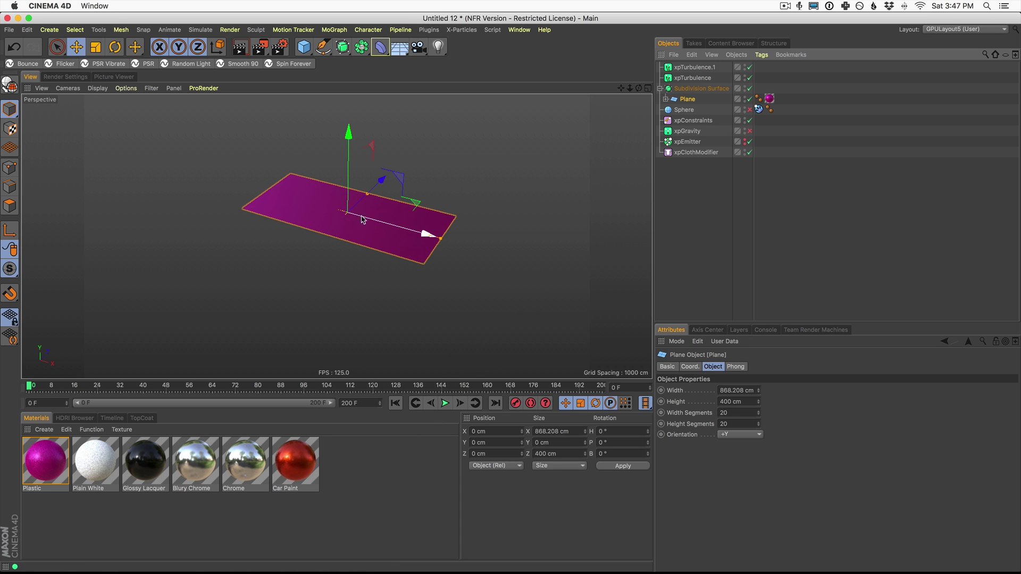
pyautogui.click(682, 205)
pyautogui.click(519, 30)
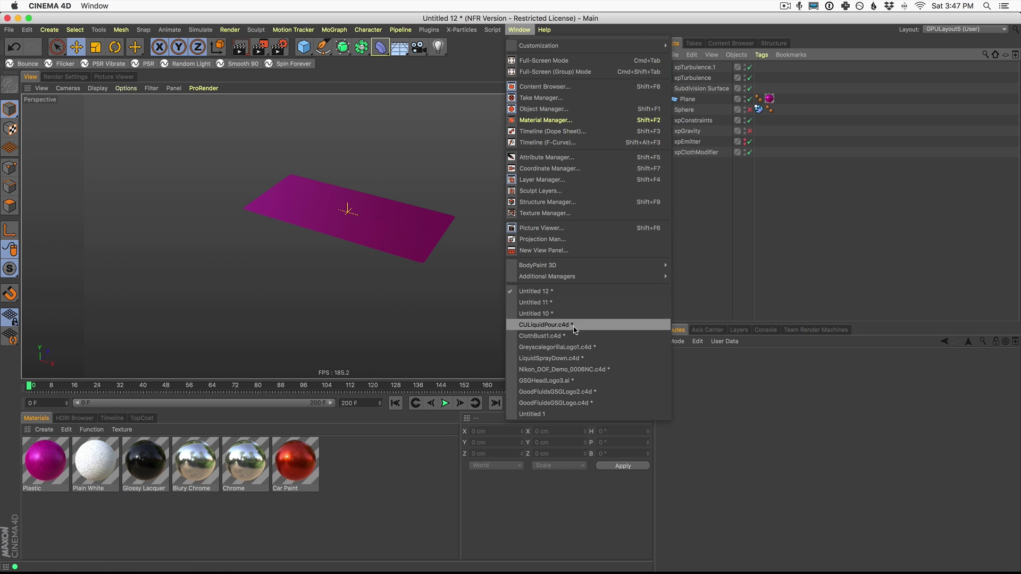
# Switch to ClothBust1.c4d, watch the bust cloth play, then rewind to frame 0
pyautogui.click(540, 335)
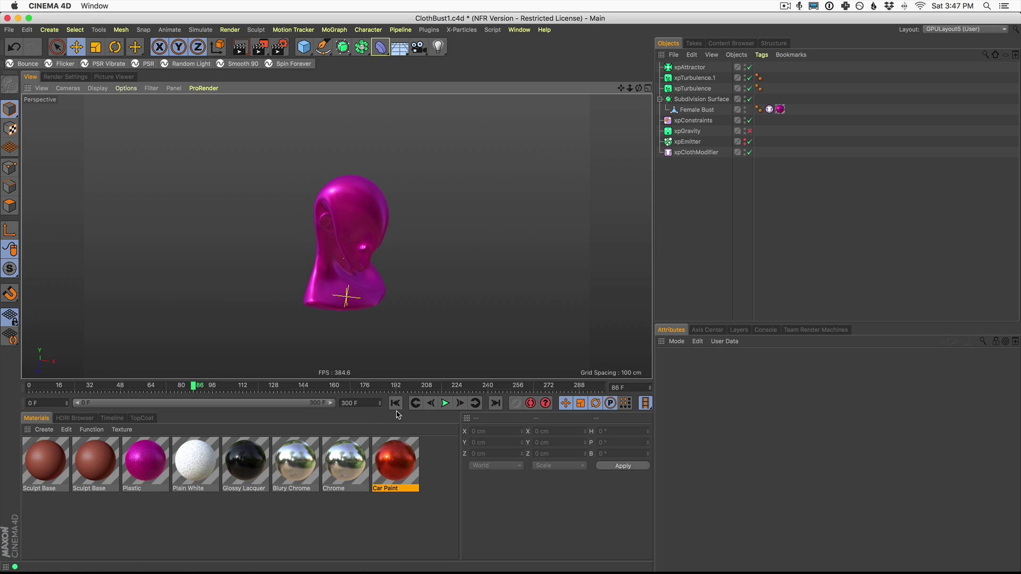
pyautogui.hotkey('shift', 'f')
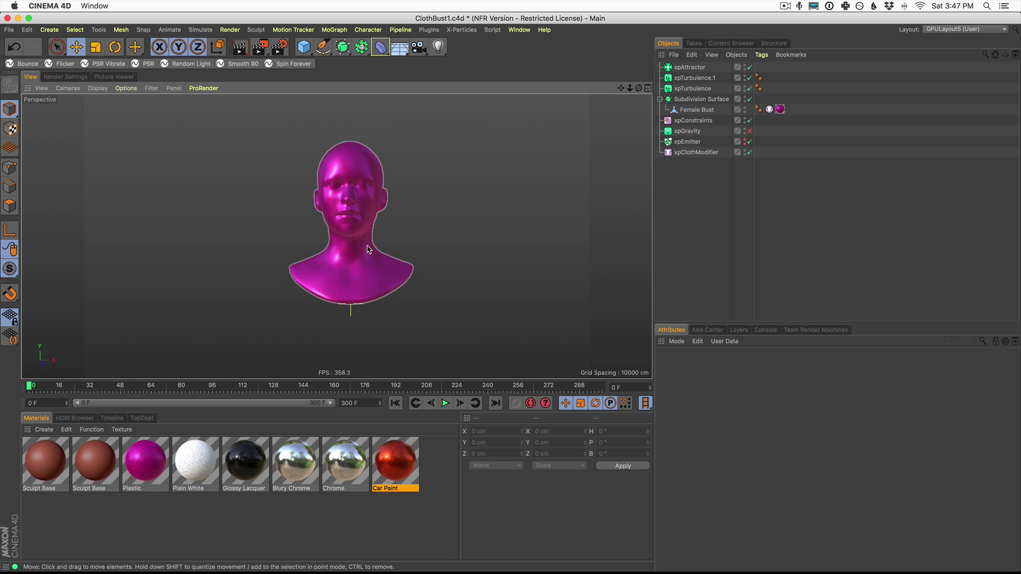
pyautogui.moveTo(370, 250)
pyautogui.keyDown('alt'); pyautogui.mouseDown()
pyautogui.moveTo(343, 296)
pyautogui.moveTo(376, 266)
pyautogui.mouseUp(); pyautogui.keyUp('alt')
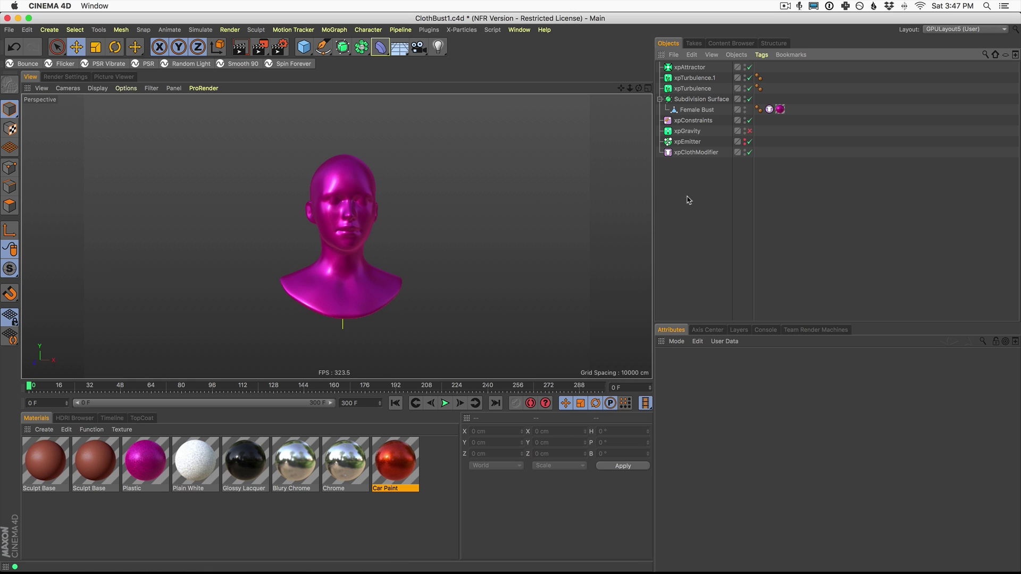